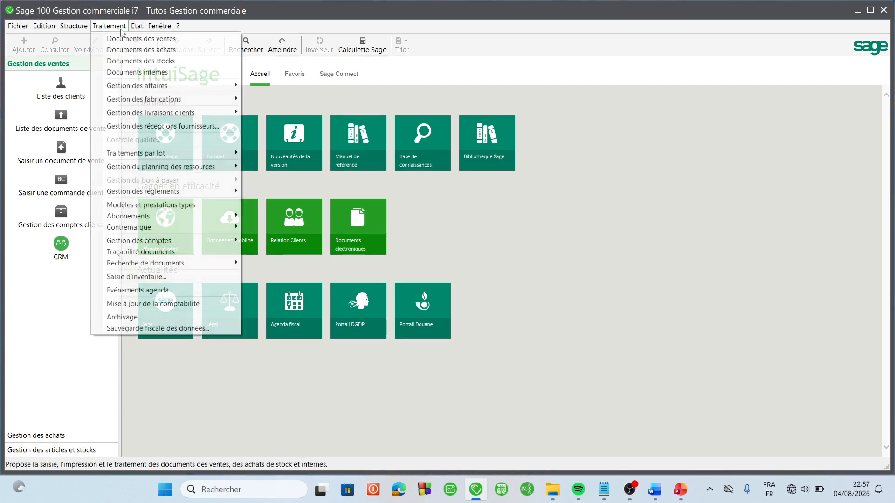
- Open the sales documents list and restrict it to the Facture document type
click(144, 39)
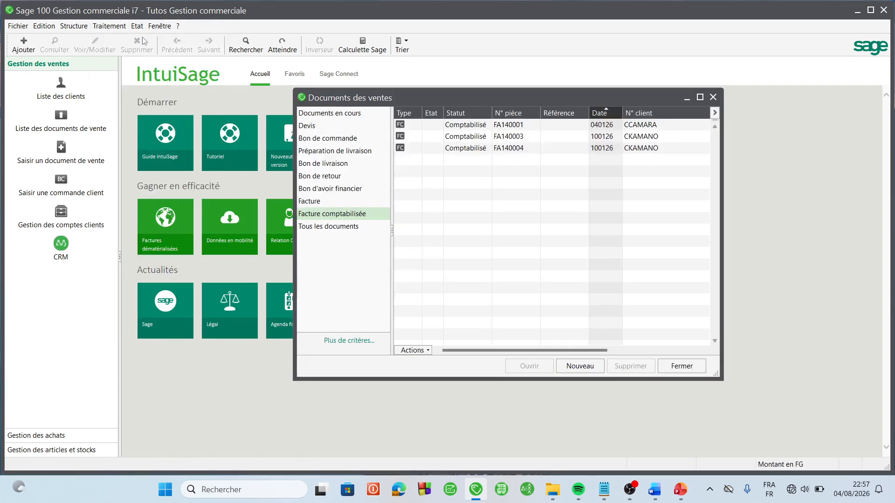
click(333, 201)
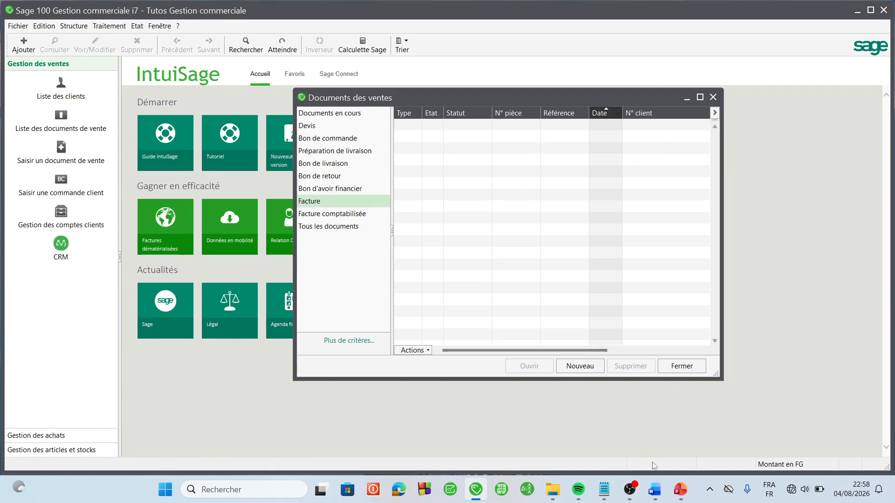
- Switch to PowerPoint and read the order details and task on the last exercise slide in the slideshow
click(680, 489)
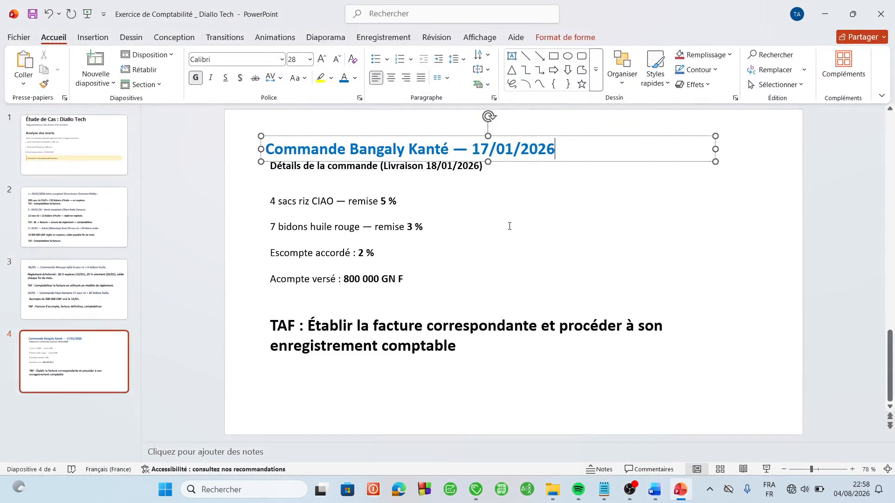
key(F5)
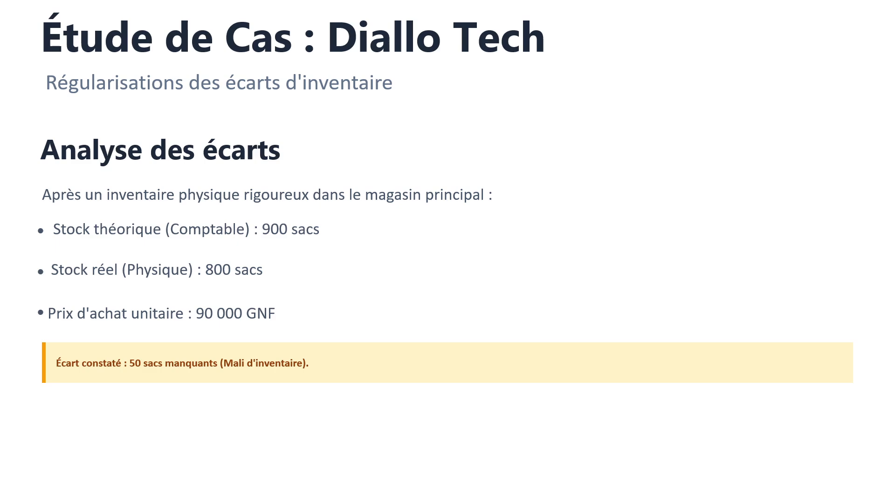
key(Right)
key(Right)
key(Right)
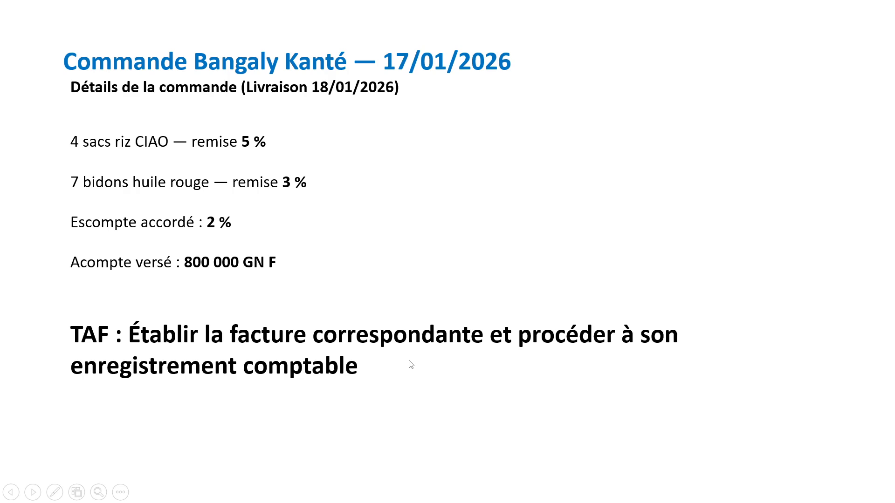
key(Escape)
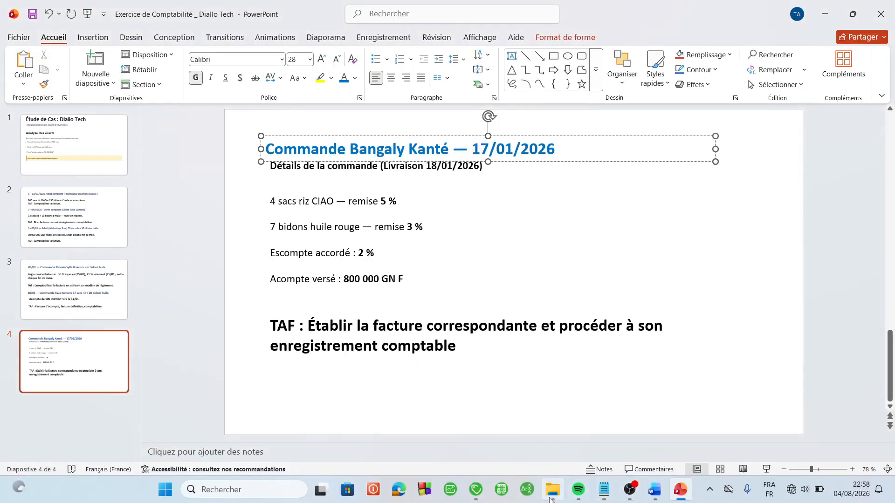
- Return to Sage 100, check the client list and the blank new-client form, and close both without creating a client
click(477, 493)
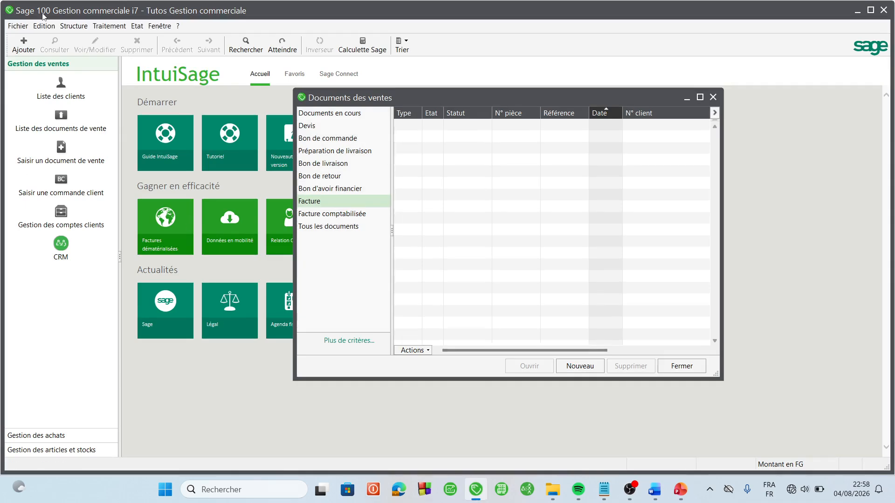
click(74, 26)
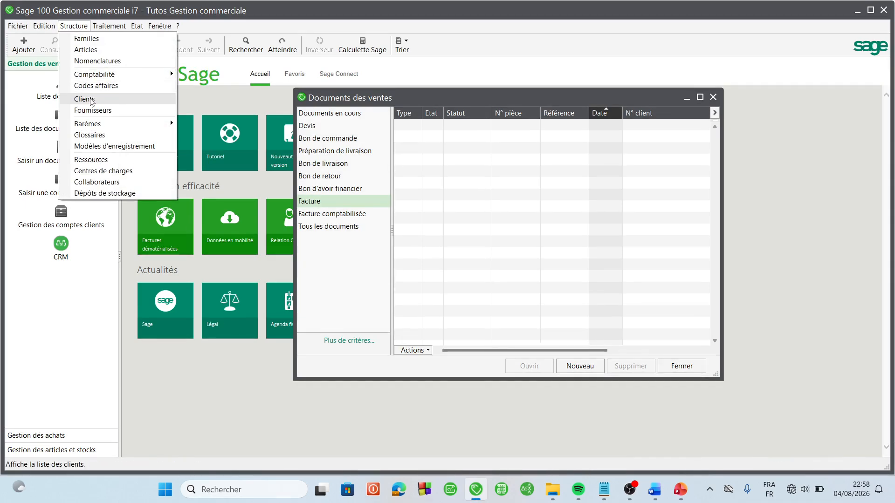
click(88, 99)
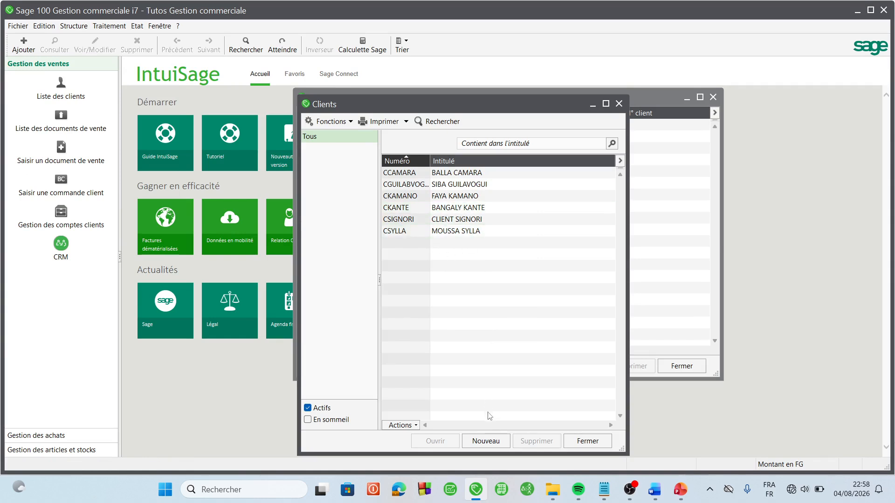
click(480, 442)
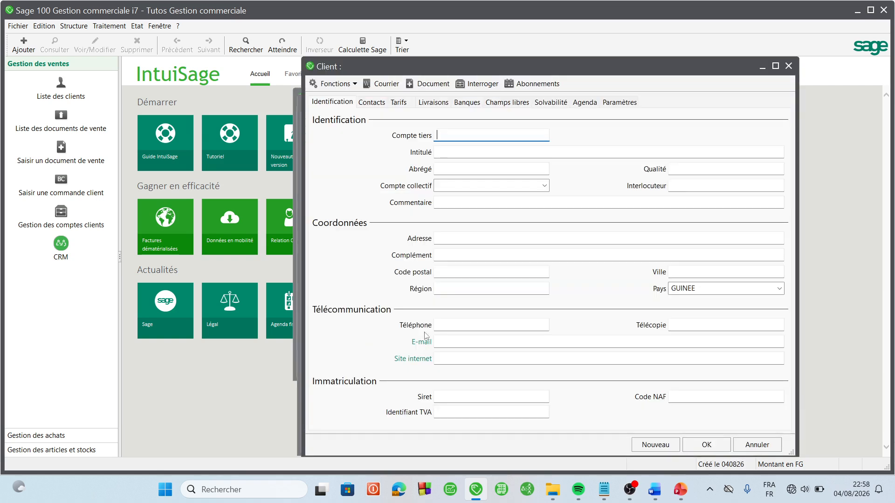
click(789, 66)
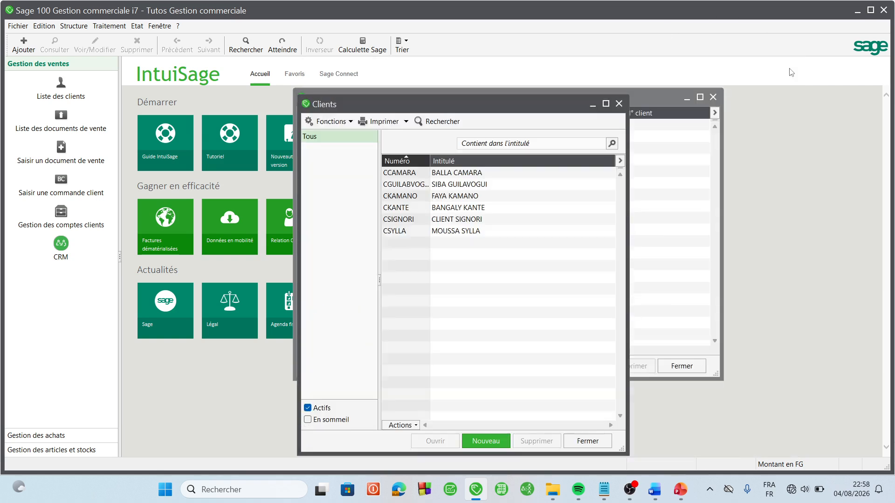
click(620, 103)
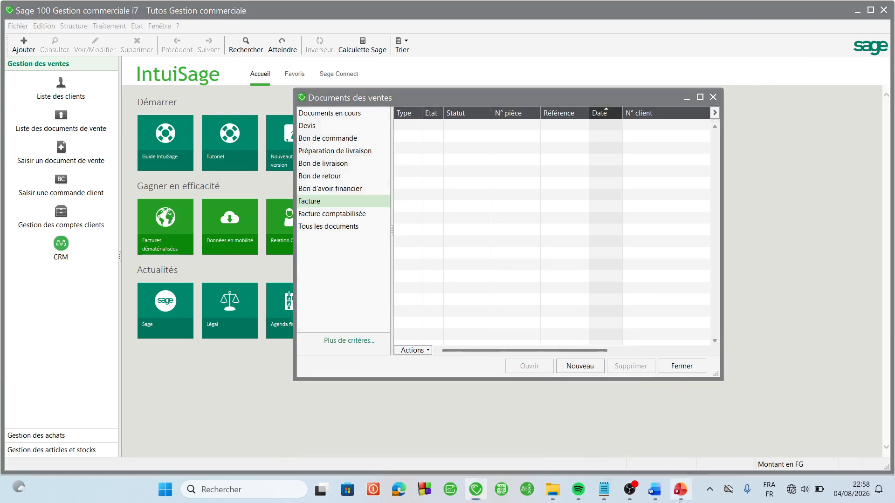
- Switch to PowerPoint to reread the order details on the exercise slide, and return to Sage 100
click(680, 489)
click(462, 181)
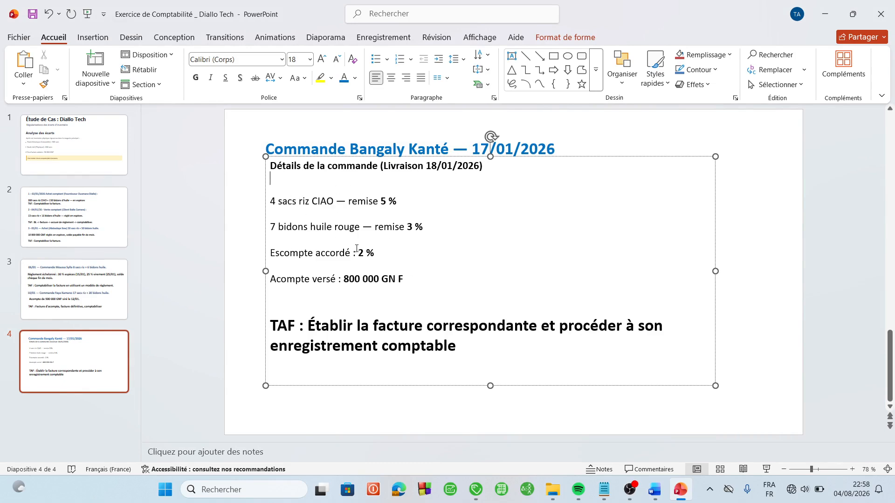
click(680, 489)
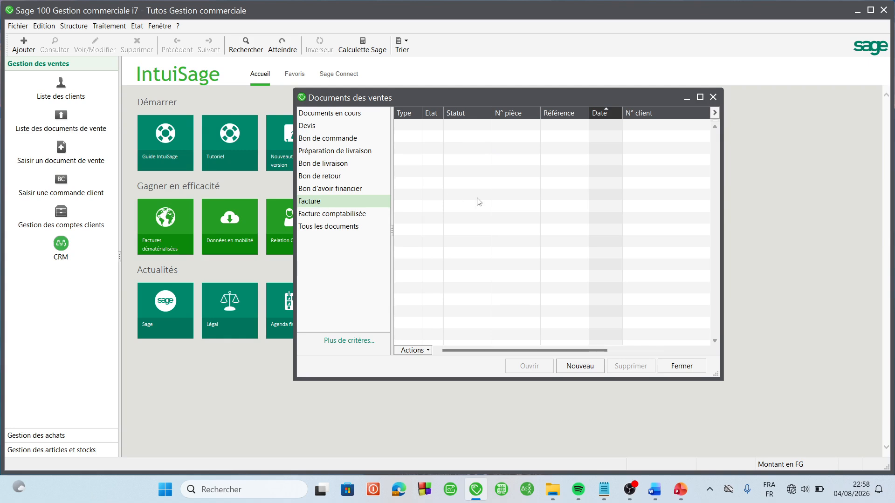
- Create a new sales document of type Facture for the client named in the exercise order
click(575, 366)
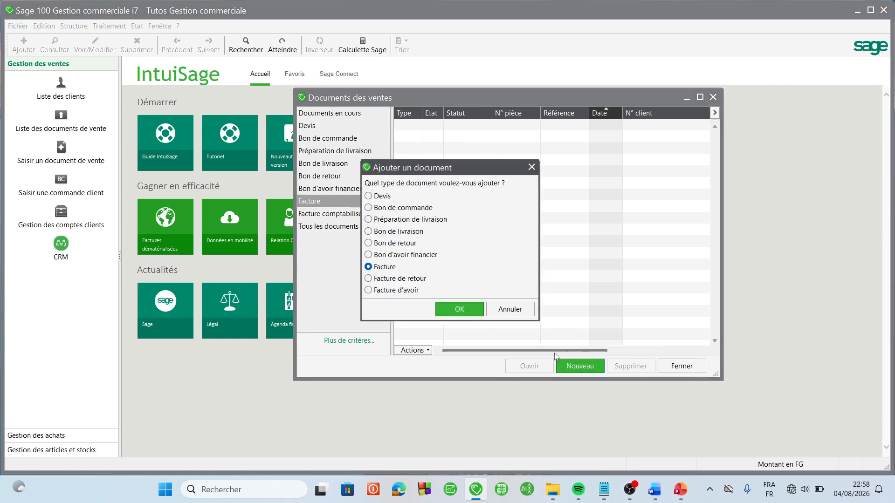
click(458, 309)
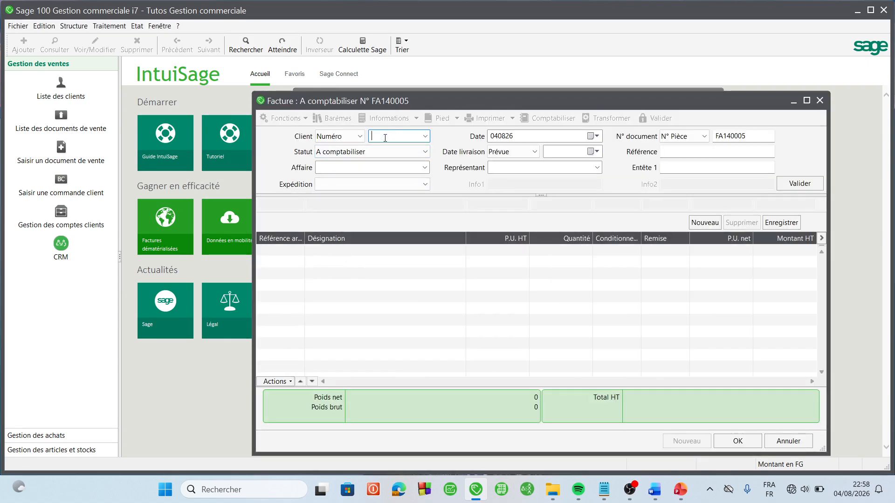
click(385, 138)
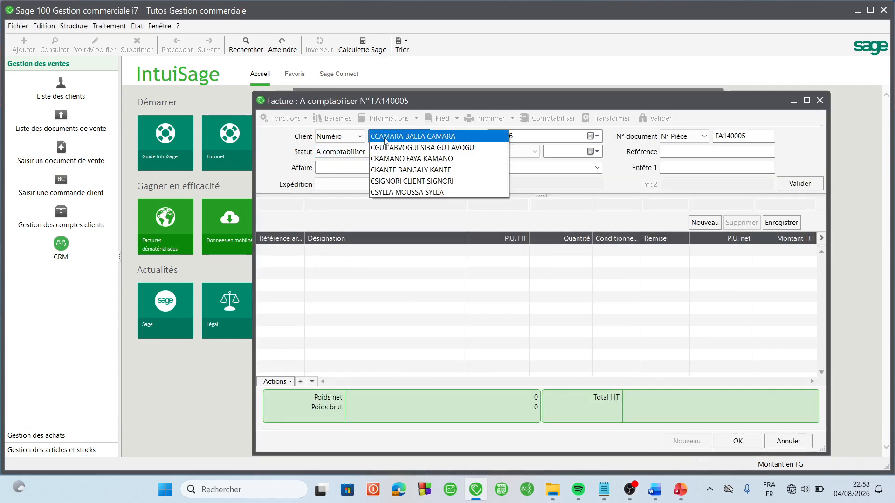
click(421, 170)
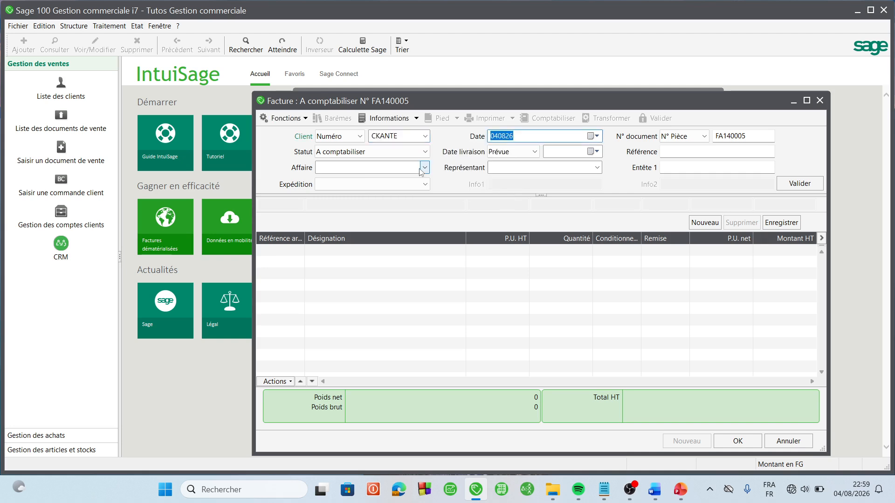
- Set the invoice date to 270126 and the planned delivery date to 180126, check the order slide, and validate the header
text(27)
key(Tab)
key(Tab)
key(Tab)
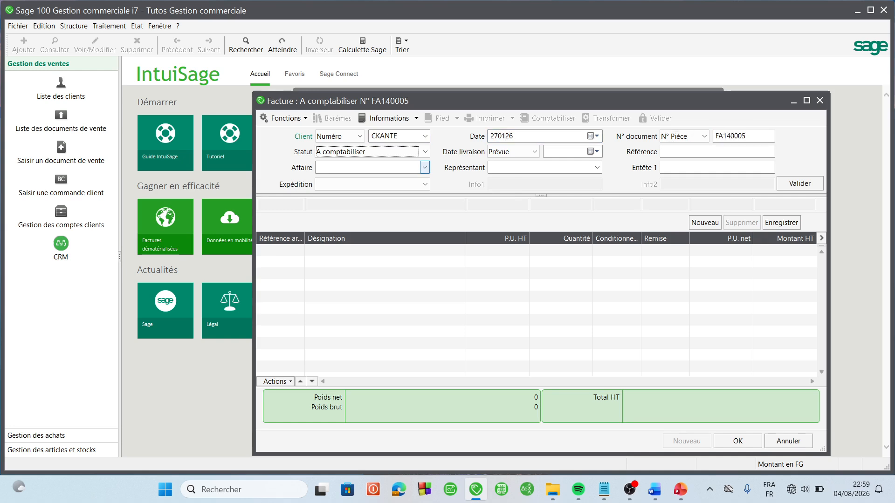
key(Tab)
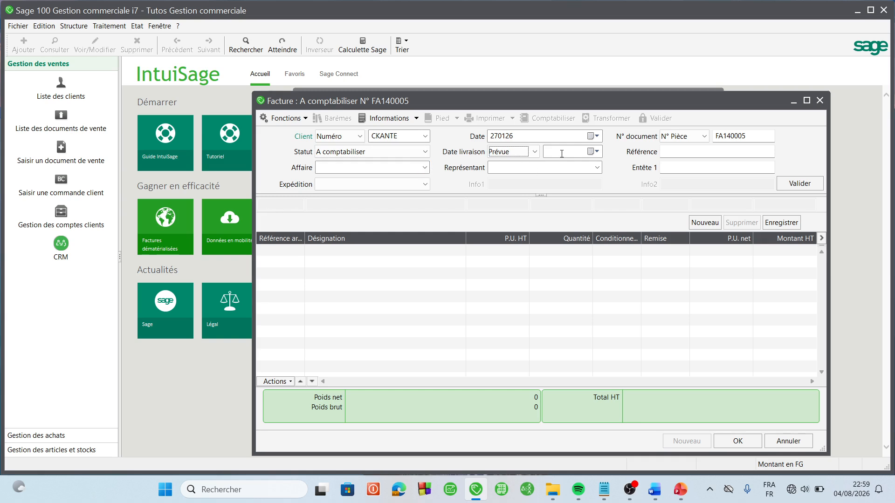
click(562, 154)
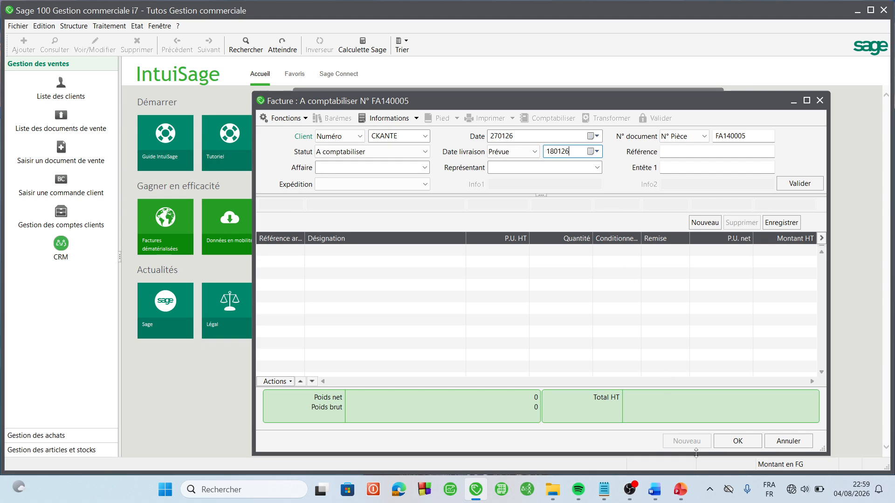
click(681, 496)
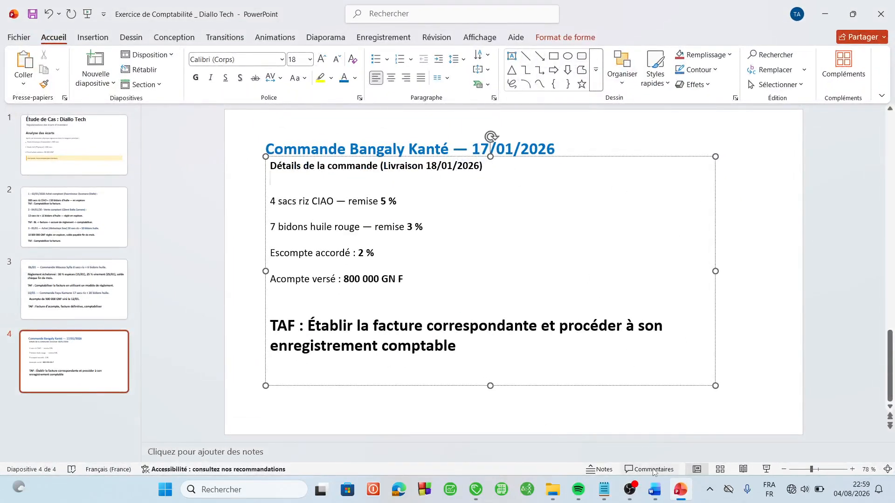
click(680, 496)
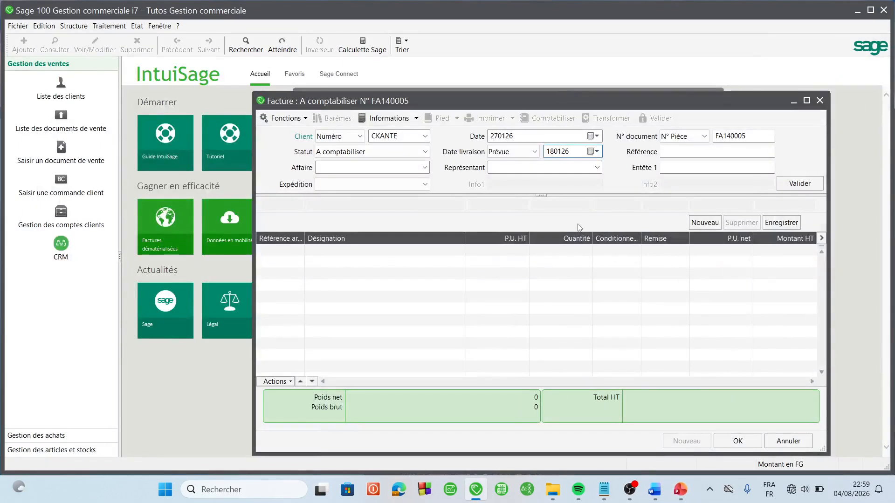
click(800, 184)
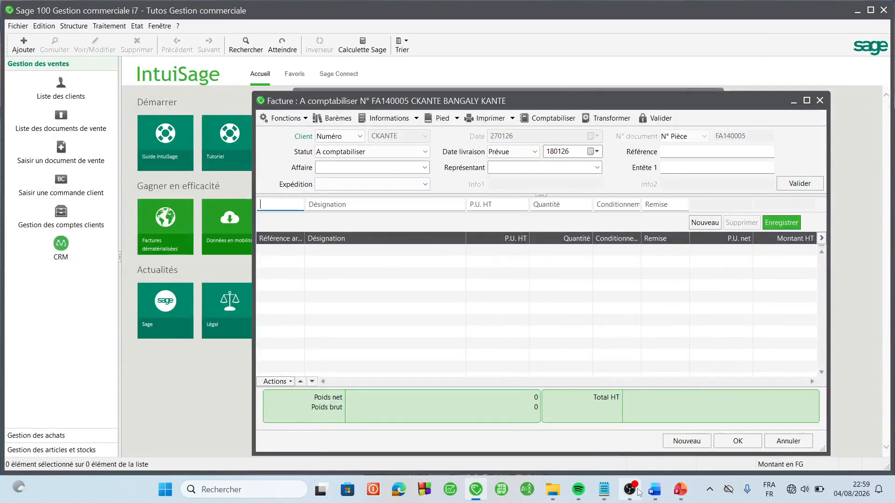
- Add an invoice line for RIZ CIAO (RIZ1) with quantity 4 and a 5% discount, following the order slide
click(682, 492)
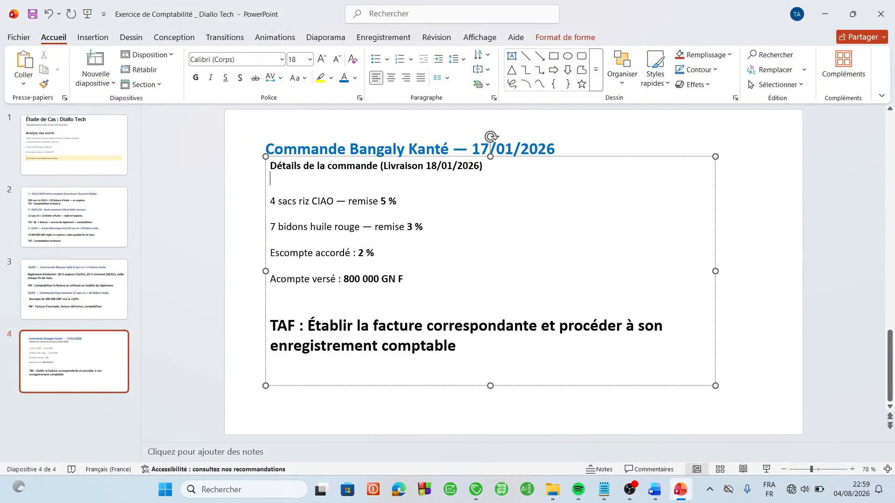
click(680, 490)
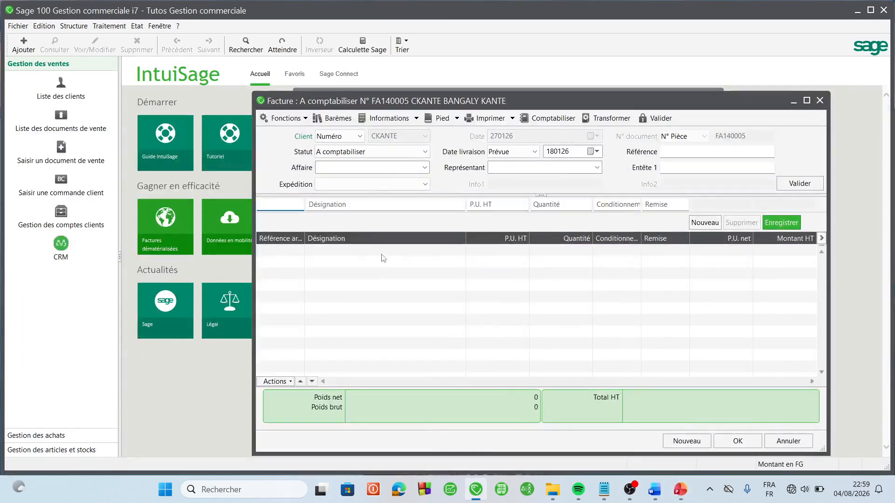
key(Tab)
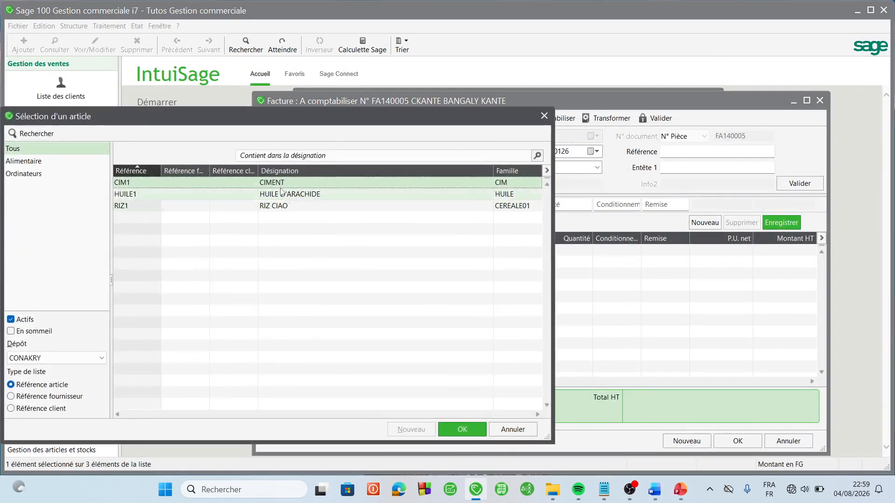
double_click(254, 205)
key(Tab)
key(Tab)
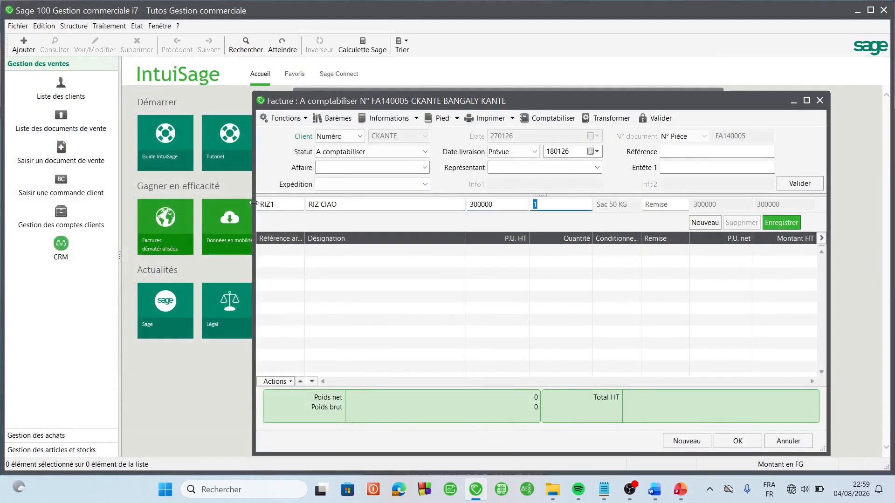
text(4)
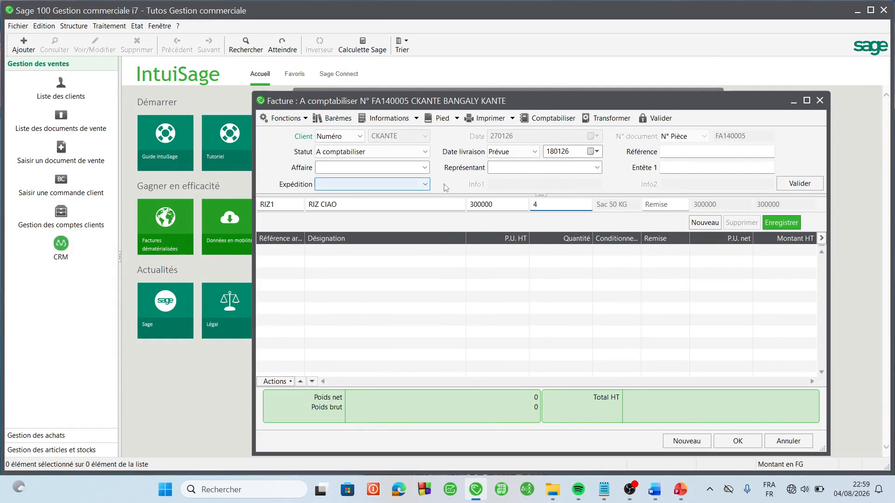
click(669, 207)
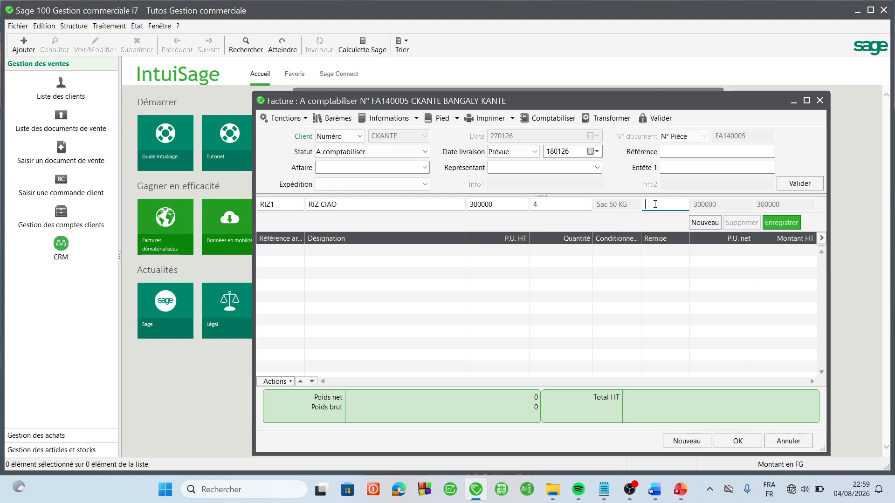
click(680, 489)
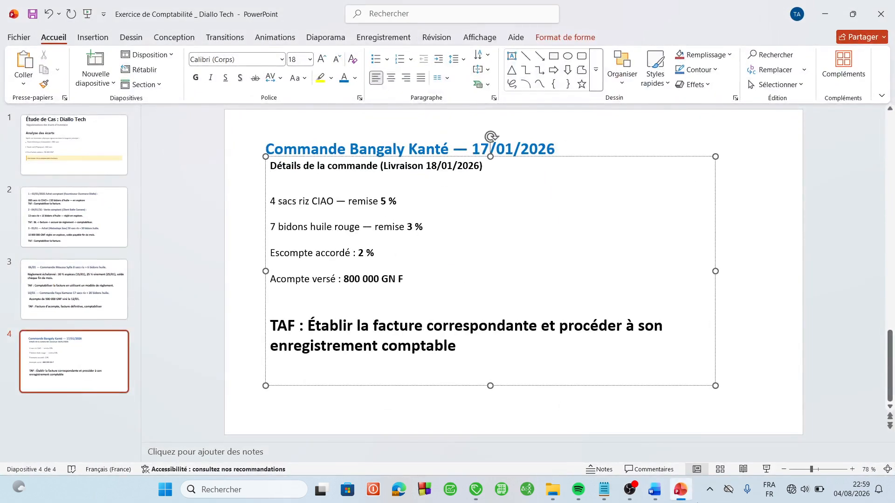
click(680, 491)
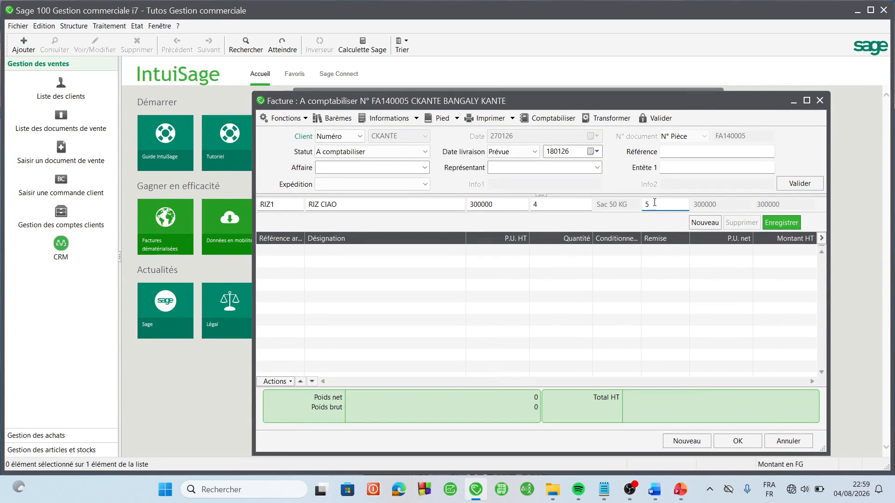
key(Return)
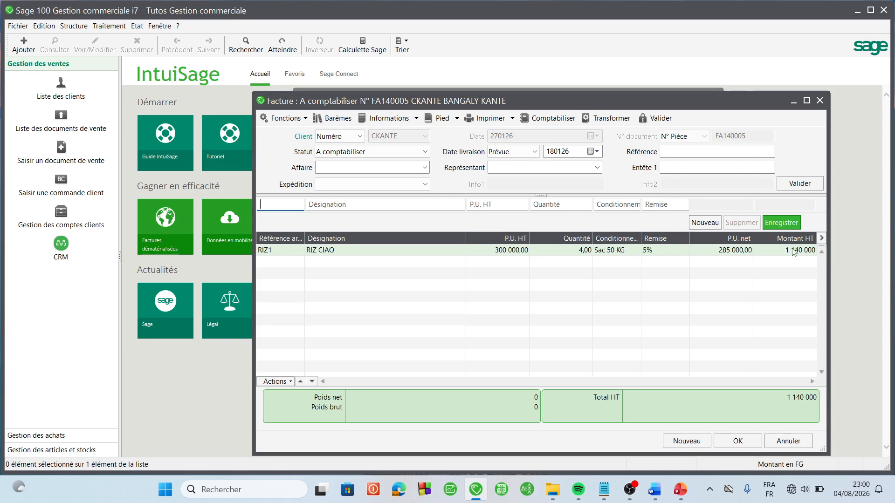
- Add an invoice line for HUILE D'ARACHIDE (HUILE1) with quantity 7 and a 3% discount, following the order slide
double_click(276, 208)
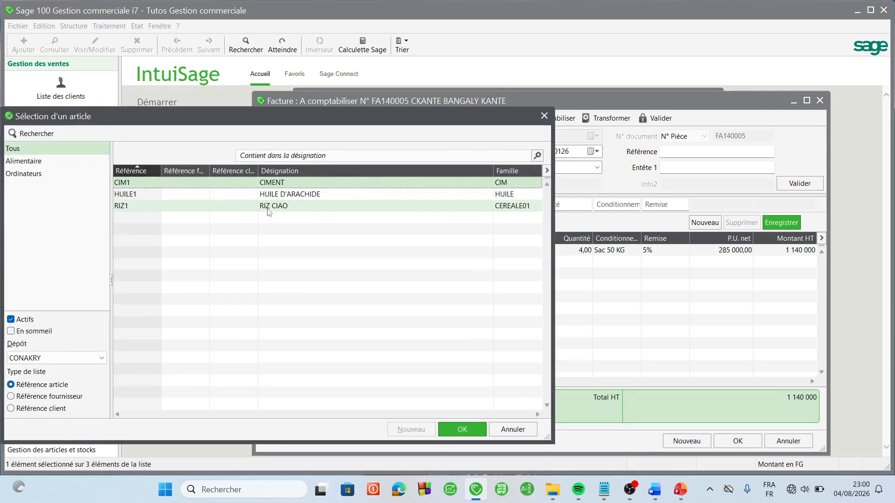
double_click(287, 195)
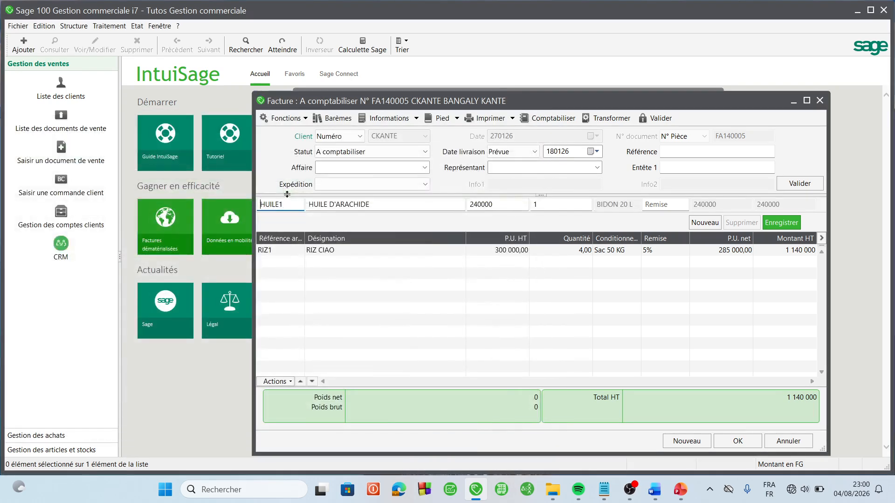
key(Tab)
key(Tab)
click(680, 489)
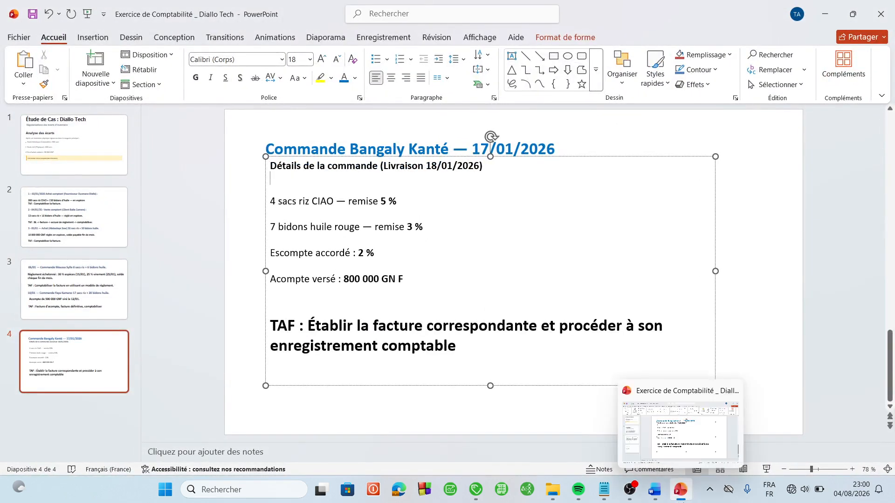
click(678, 489)
text(7)
key(Tab)
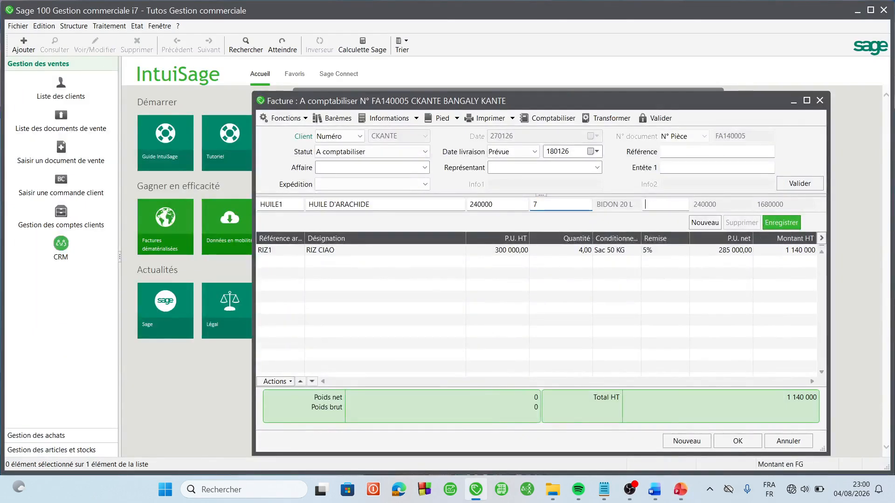
click(680, 489)
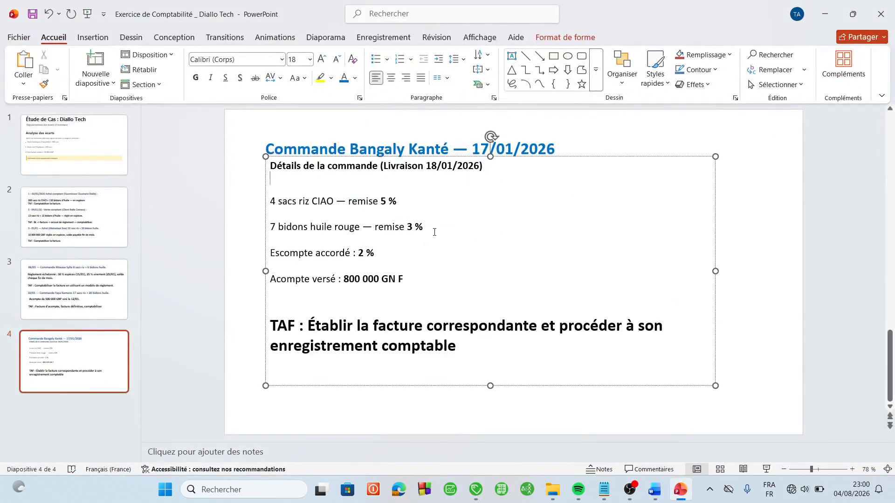
click(677, 492)
text(3)
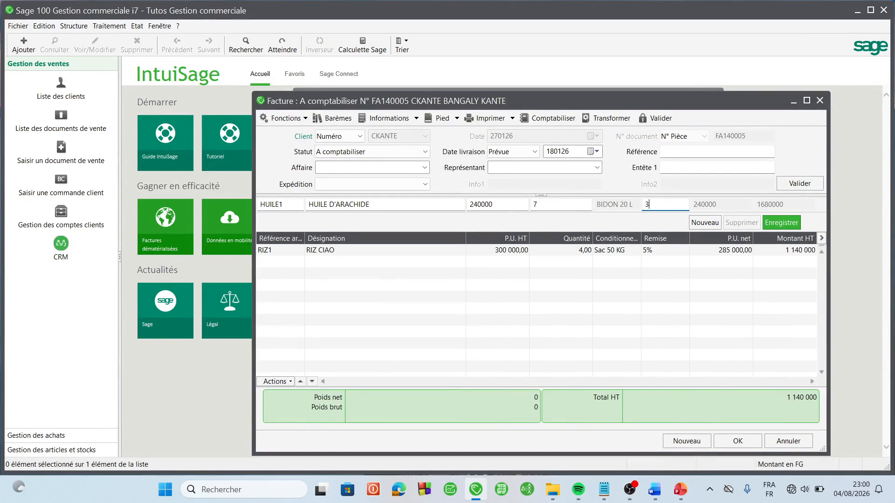
key(Return)
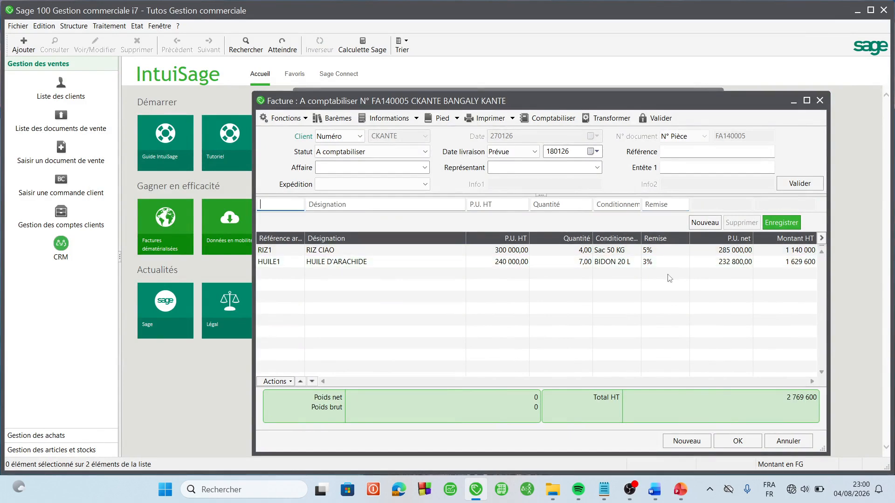
- Reread the order slide, set the invoice's early-payment discount rate to 2, and check the recalculated footer
click(680, 491)
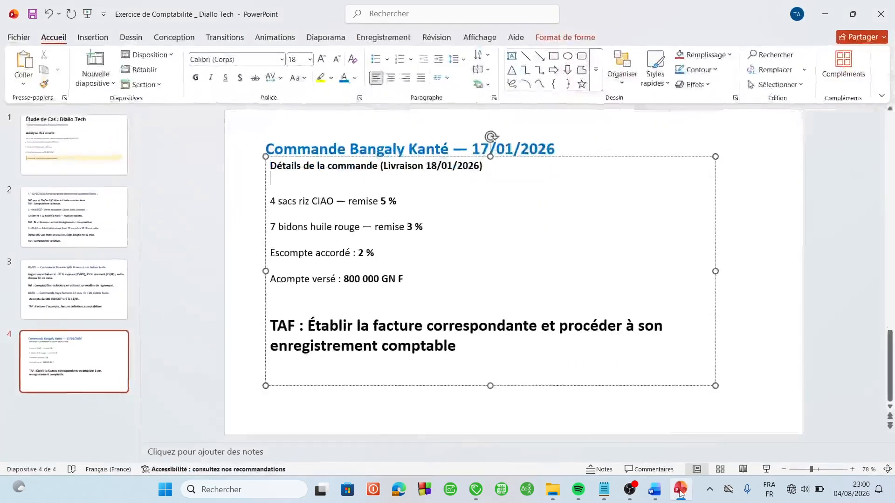
click(396, 252)
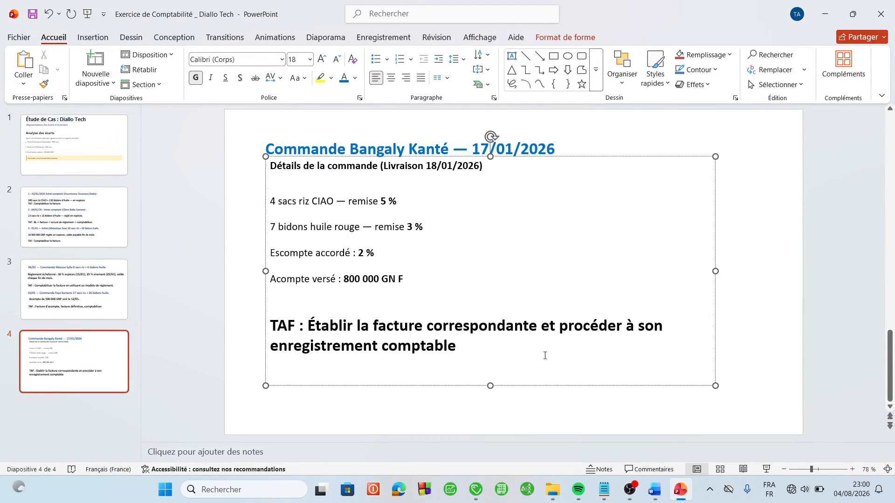
click(680, 489)
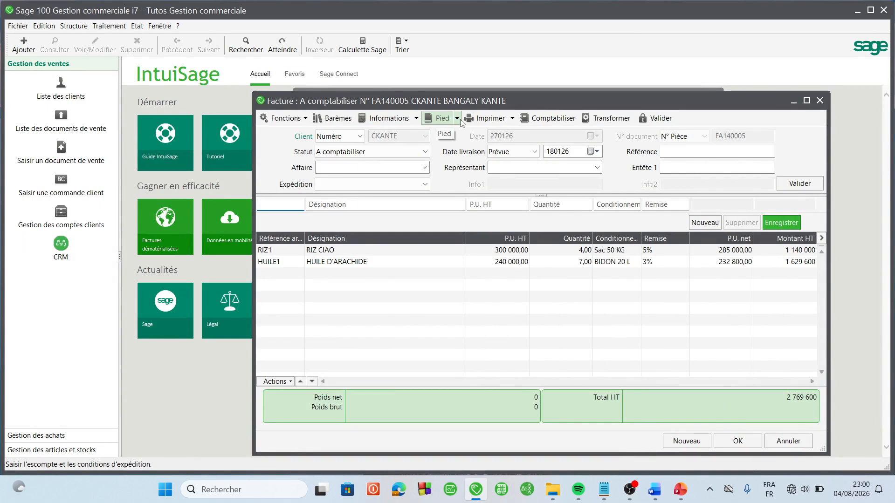
click(436, 119)
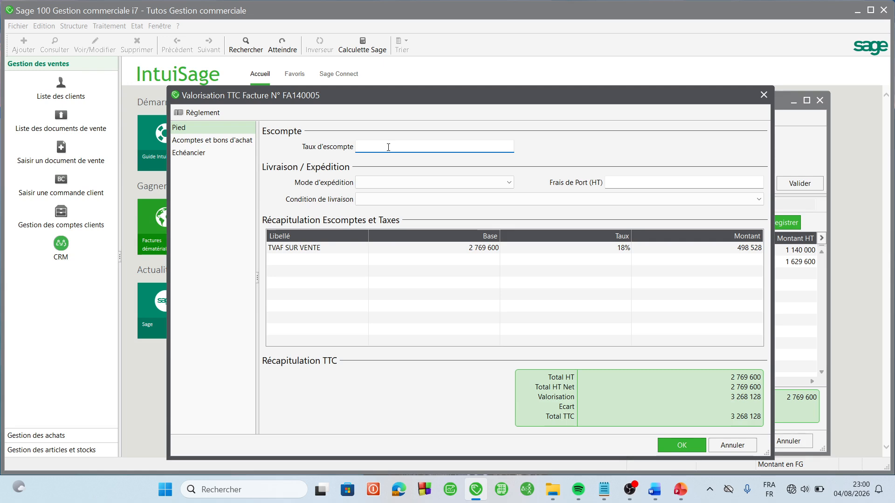
key(Tab)
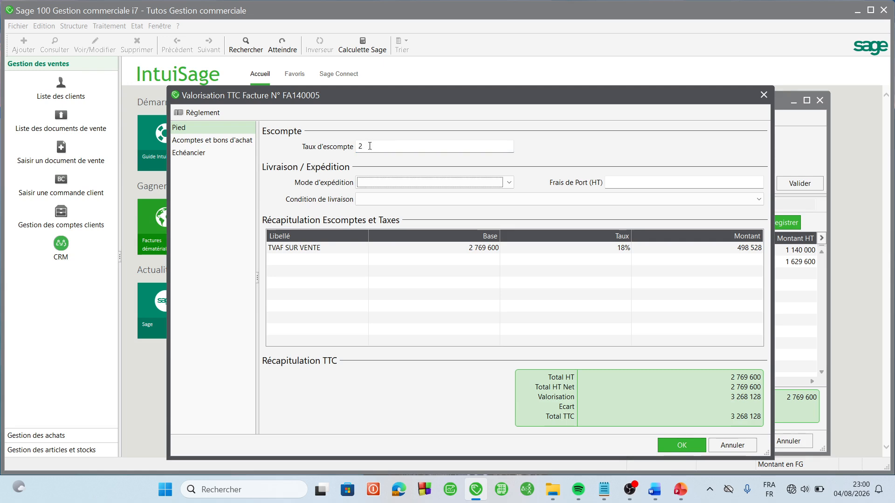
click(371, 147)
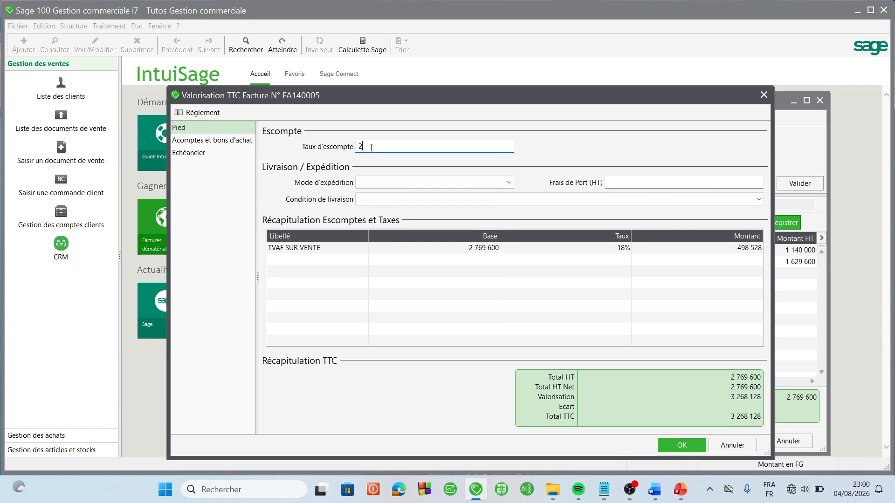
click(682, 445)
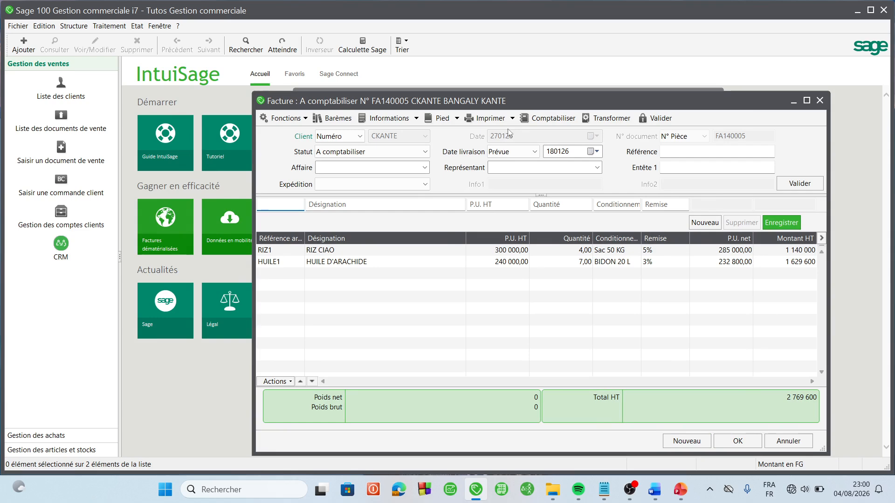
click(447, 122)
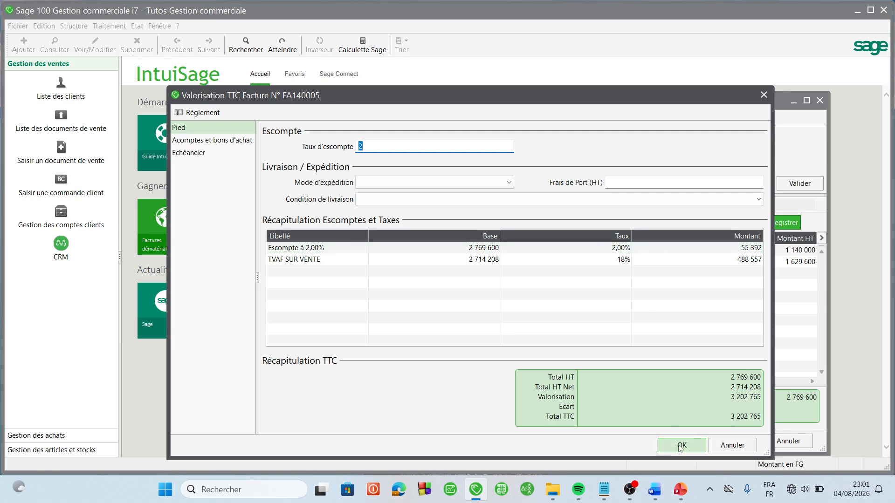
click(680, 447)
click(680, 490)
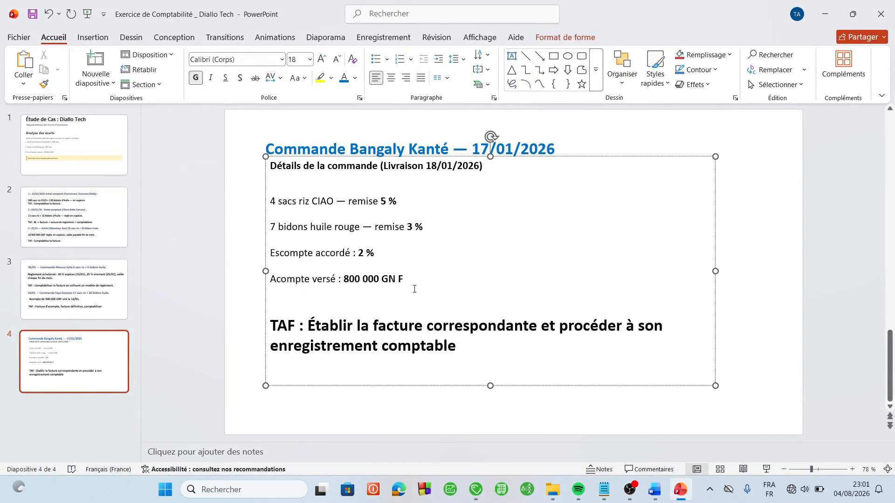
click(679, 497)
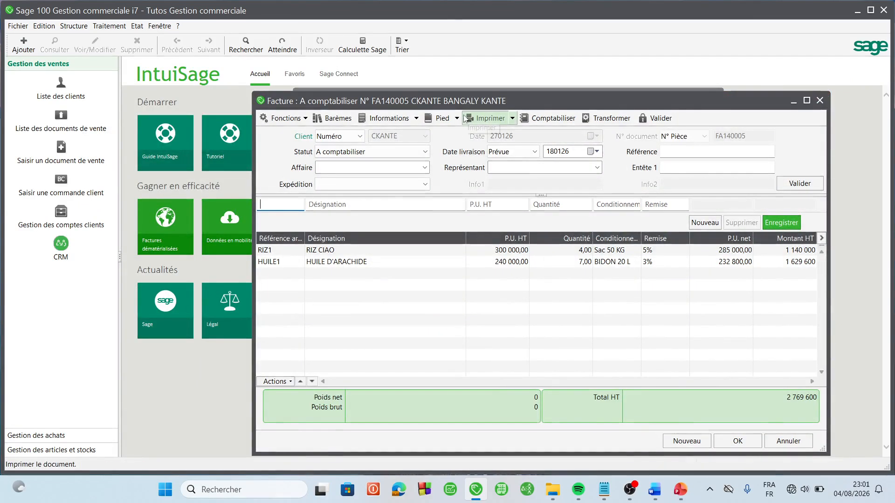
click(303, 120)
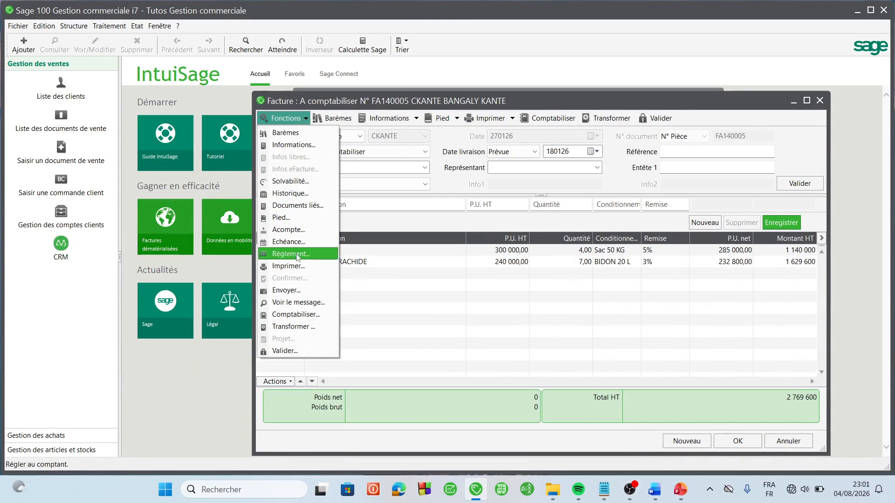
click(287, 230)
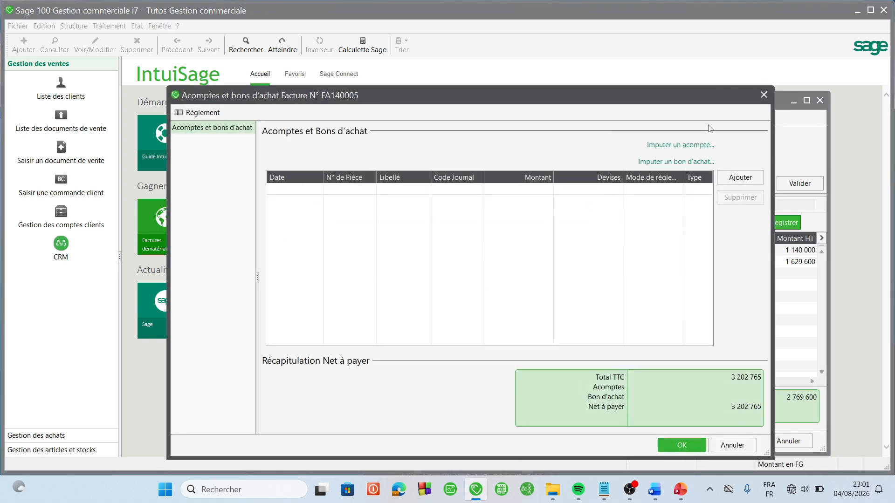
click(764, 95)
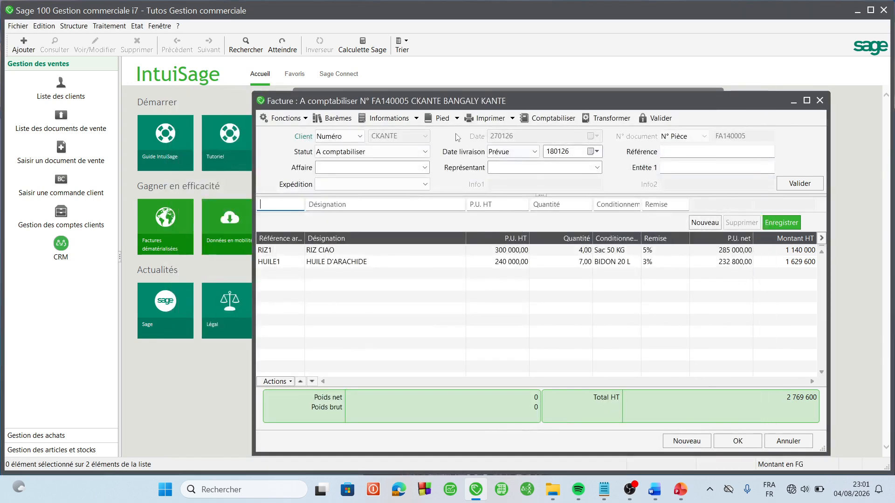
- Add a deposit entry to the invoice dated 170126, labelled "acompte versé", in the CA cash journal
click(457, 119)
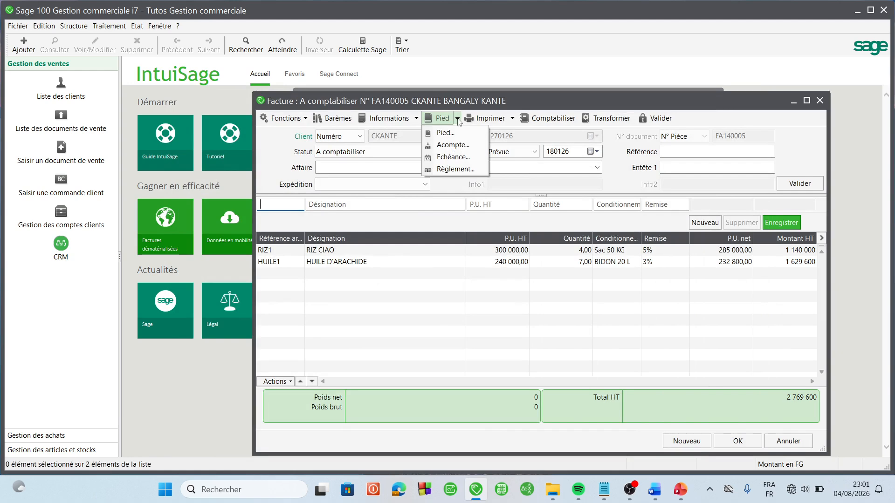
click(459, 145)
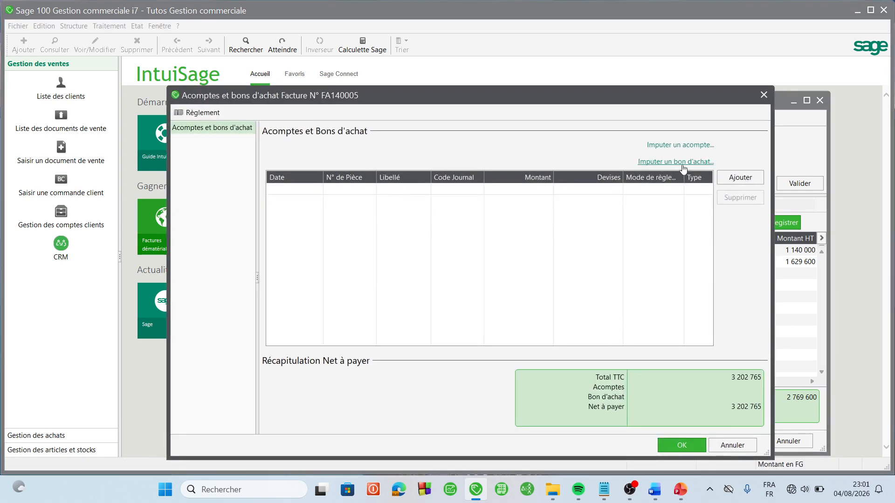
click(741, 178)
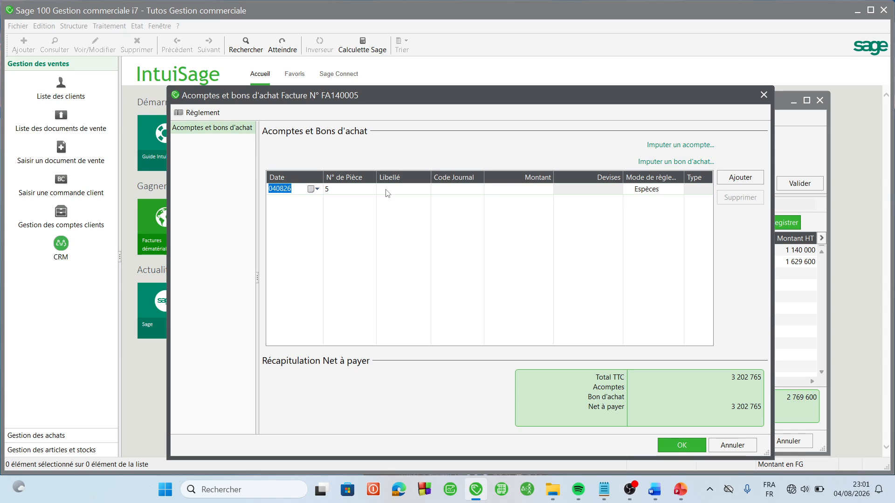
text(170126)
key(Tab)
text(acompte versé)
click(447, 194)
click(472, 189)
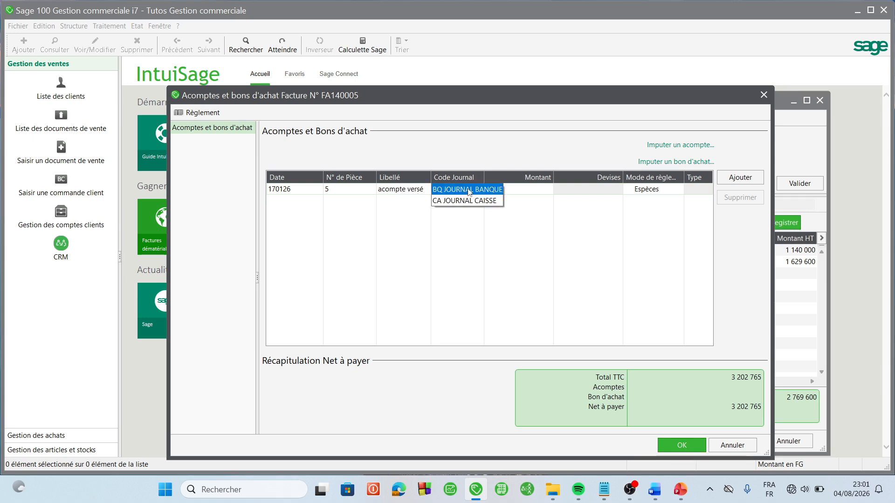
click(457, 200)
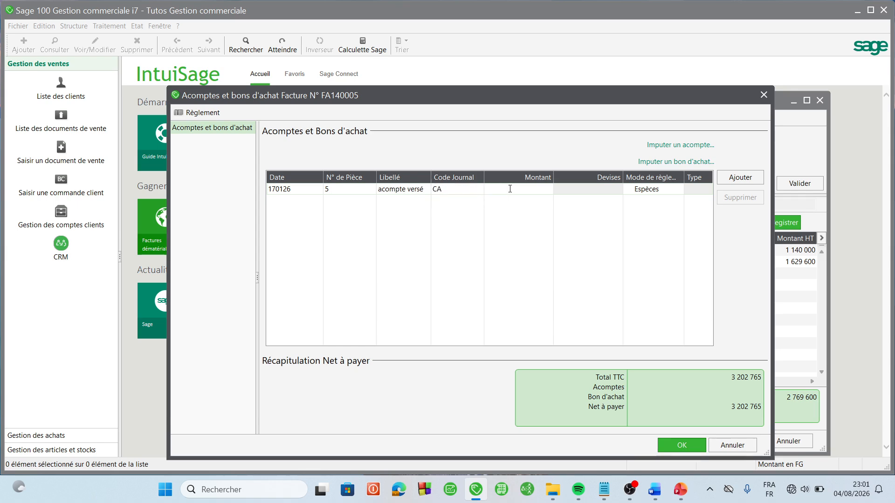
- Check the deposit on the order slide, set the deposit amount to 800 000, and validate the entry
click(680, 489)
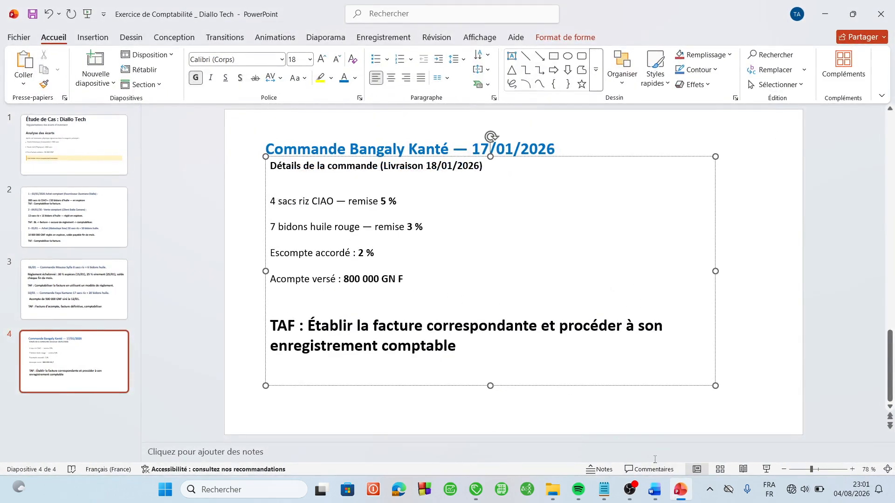
click(680, 490)
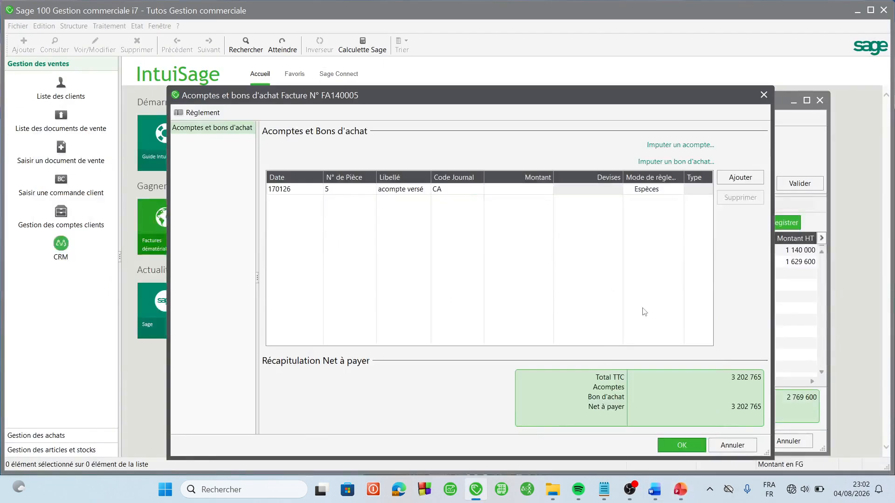
text(800 000)
key(Tab)
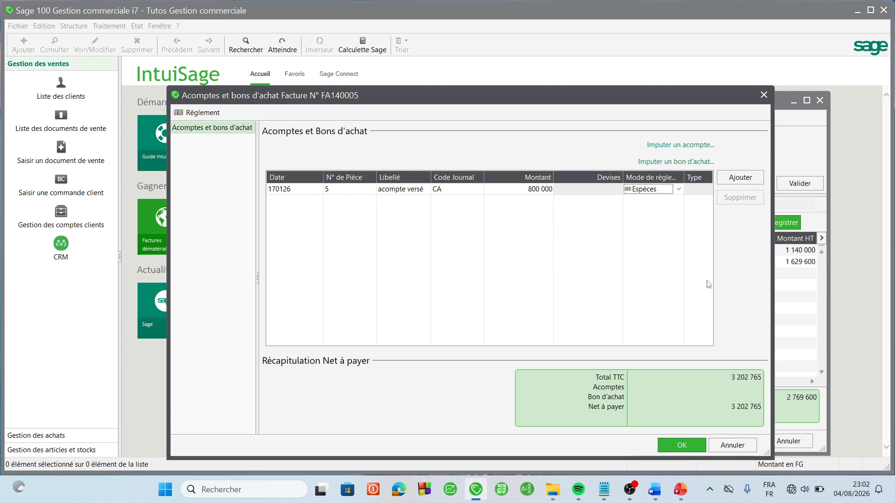
click(680, 445)
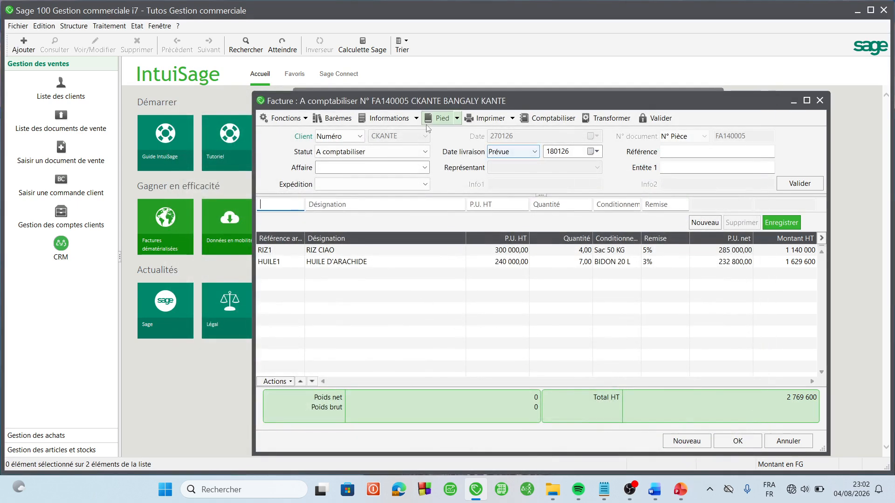
- Review the invoice footer's discount and tax summary, and the deposit summary with the net amount payable
click(441, 119)
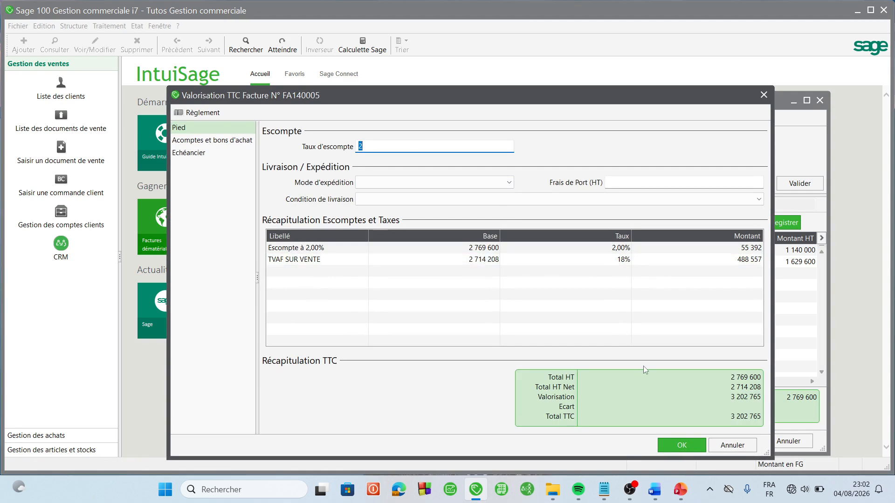
click(685, 447)
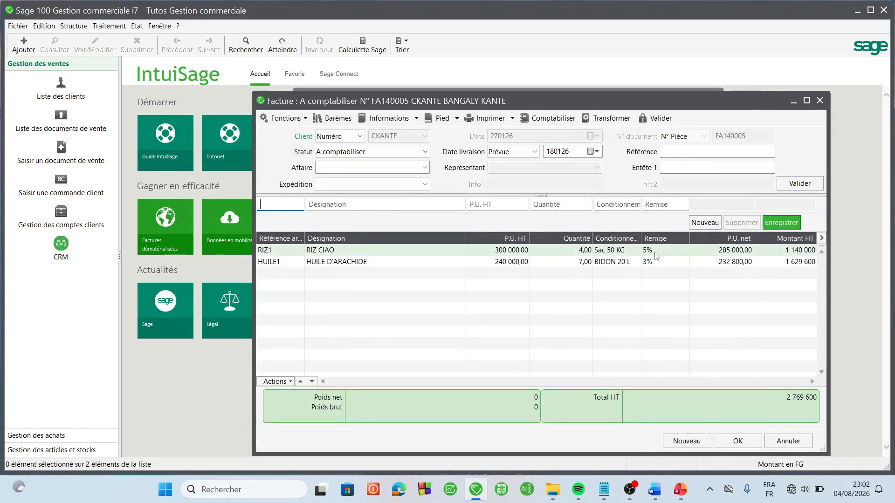
click(457, 119)
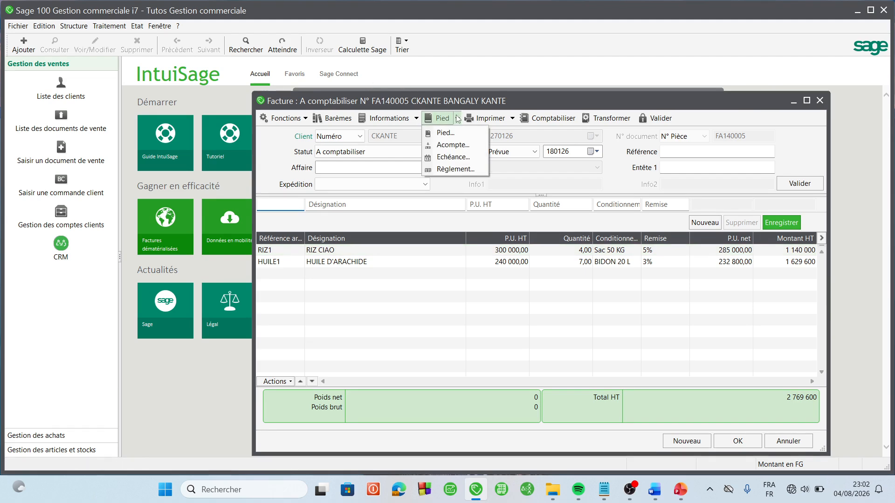
click(453, 144)
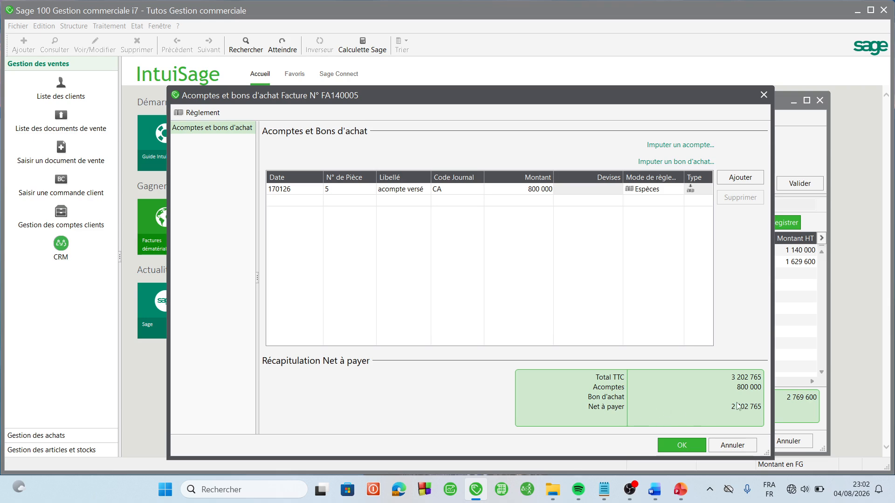
click(694, 444)
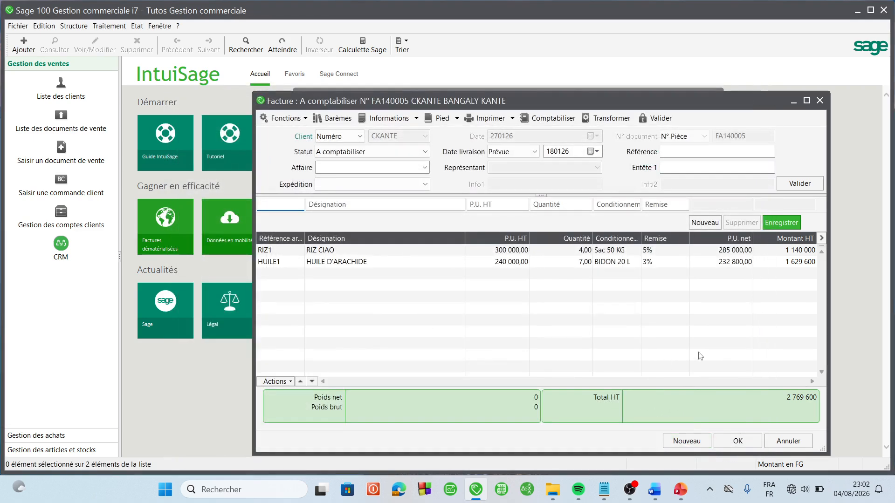
- Generate a print preview of the invoice using the "Facture soignée" layout template and the Imprimante PDF Sage v4 printer
click(492, 123)
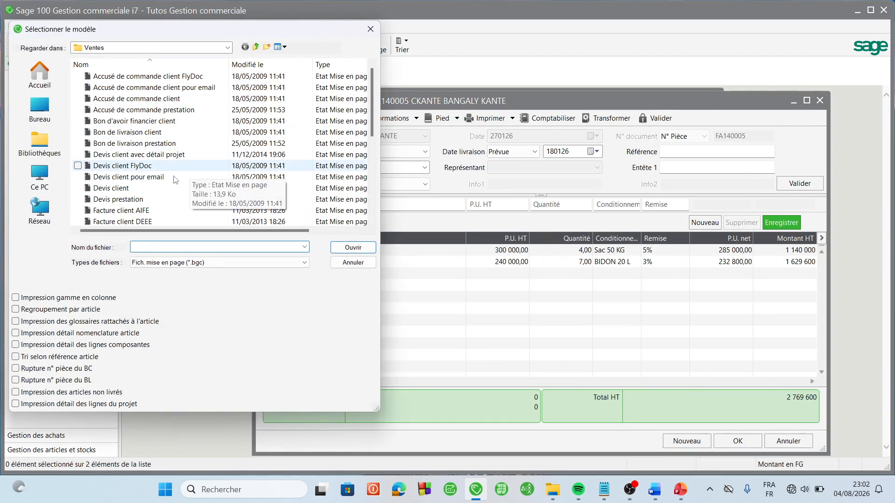
scroll(175, 180, down, 5)
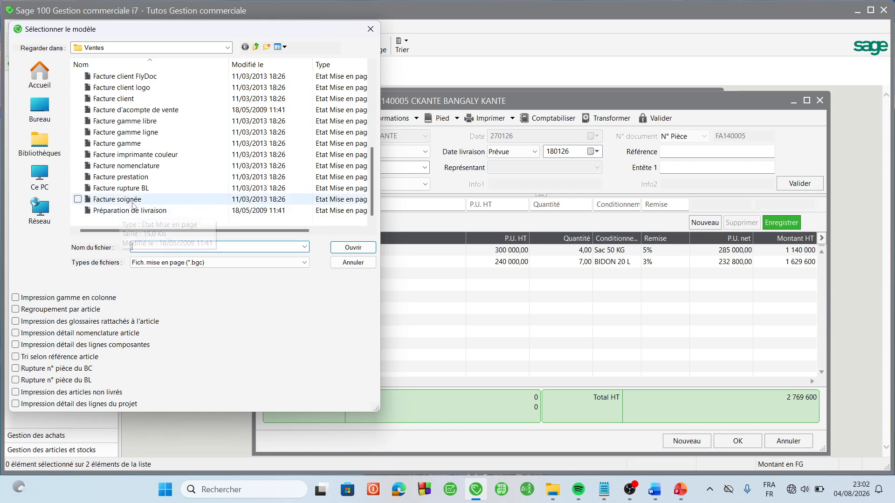
click(134, 204)
double_click(134, 203)
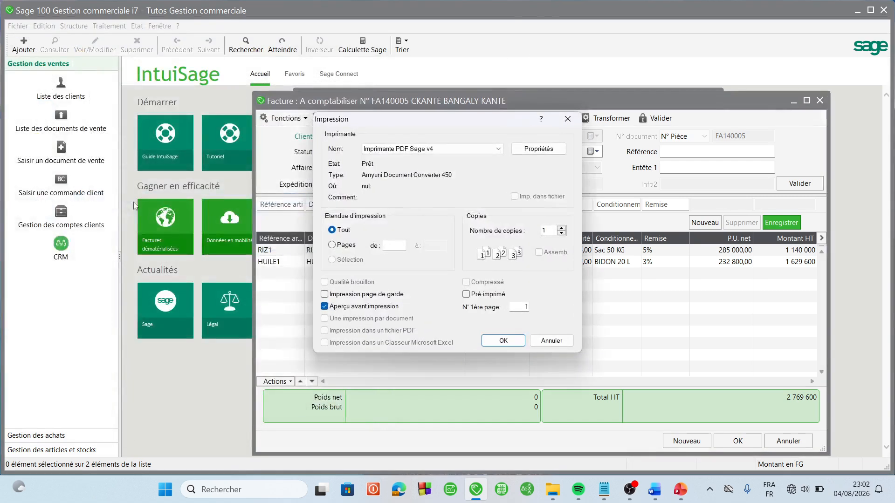
click(501, 338)
- Examine the previewed invoice's article lines, early-payment discount, taxes, deposit and net amount payable up close, and close the preview
click(490, 216)
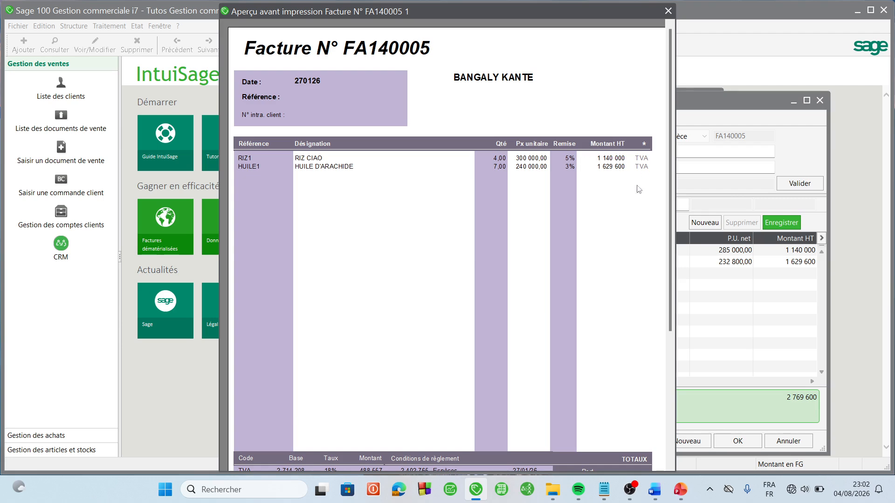
scroll(569, 291, down, 5)
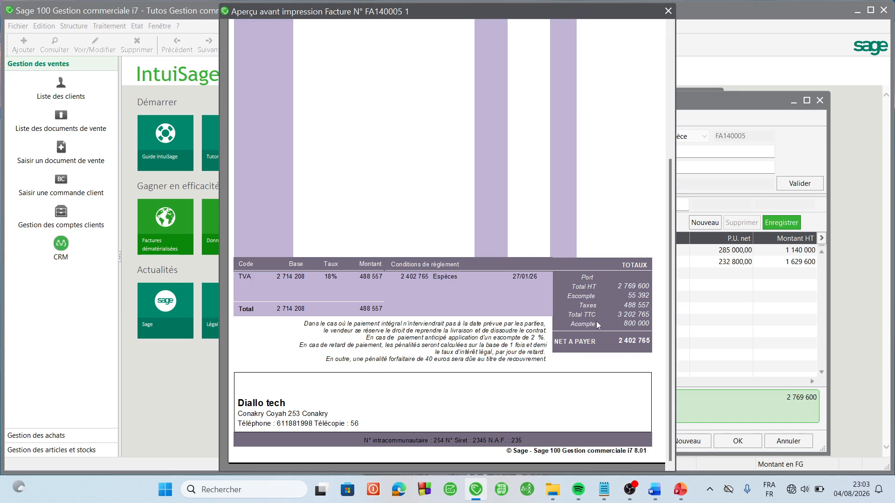
click(634, 340)
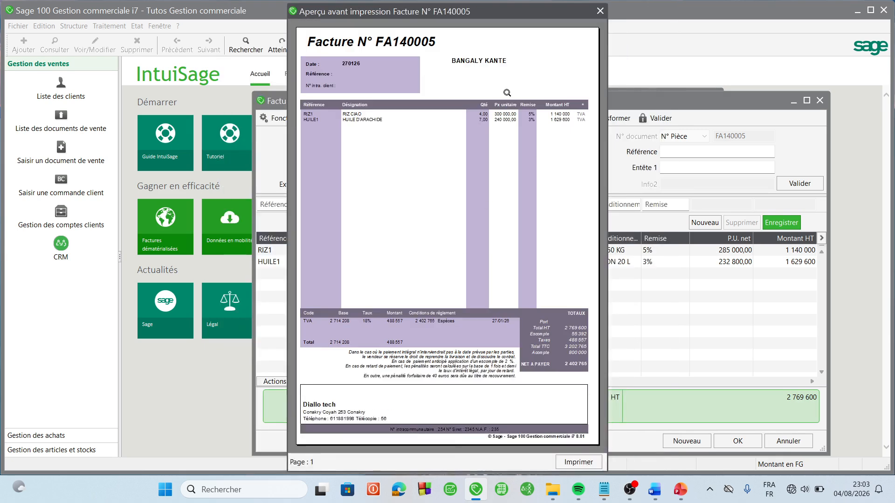
click(600, 11)
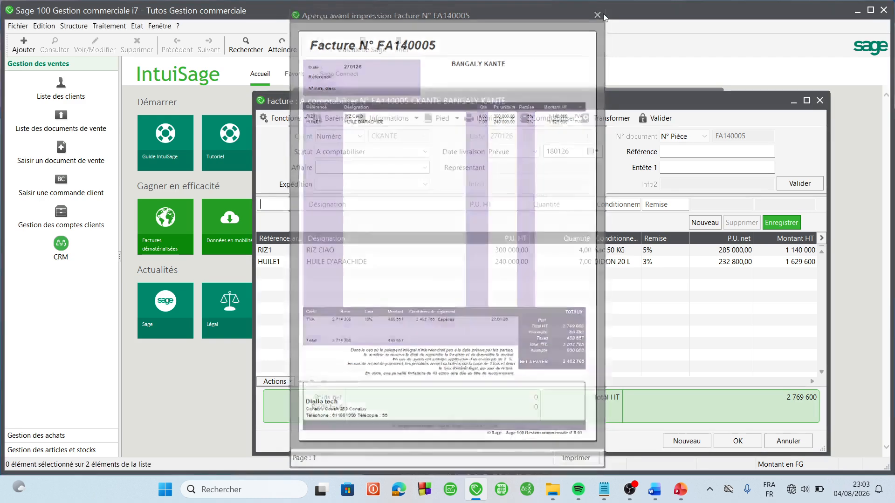